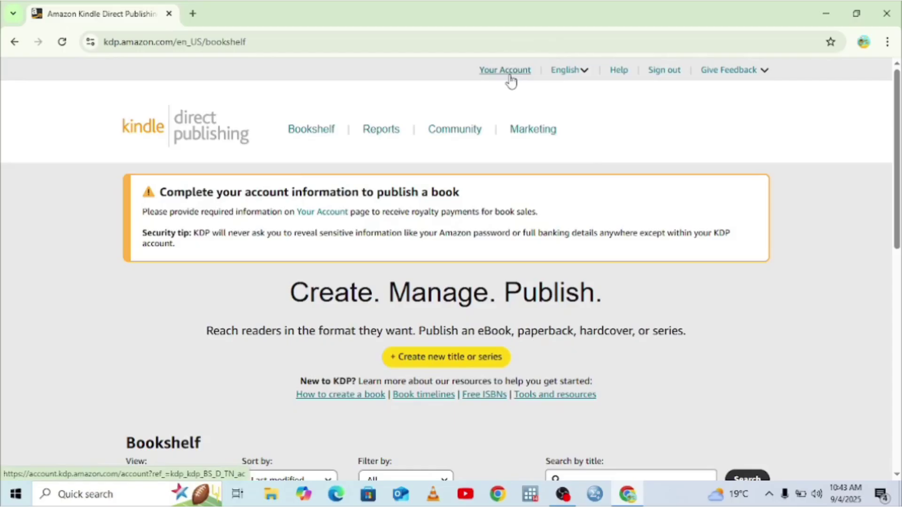
# - Go from the KDP bookshelf to the account information page via 'Your Account'
pyautogui.click(506, 75)
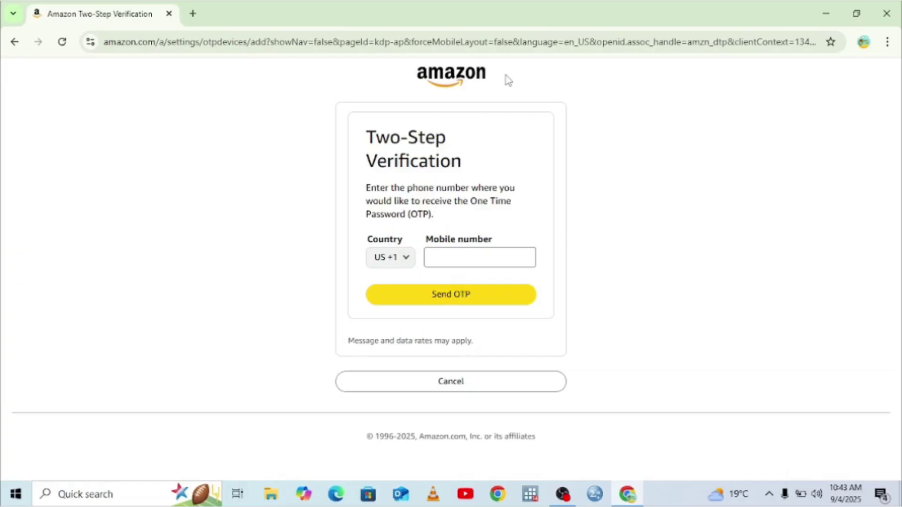
# - Set the two-step verification phone country to Kenya +254
pyautogui.click(404, 262)
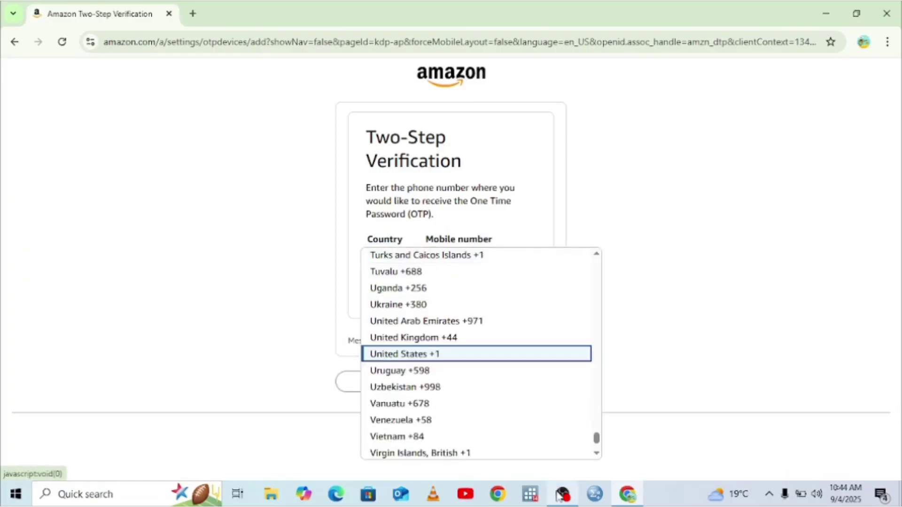
pyautogui.scroll(7, 598, 280)
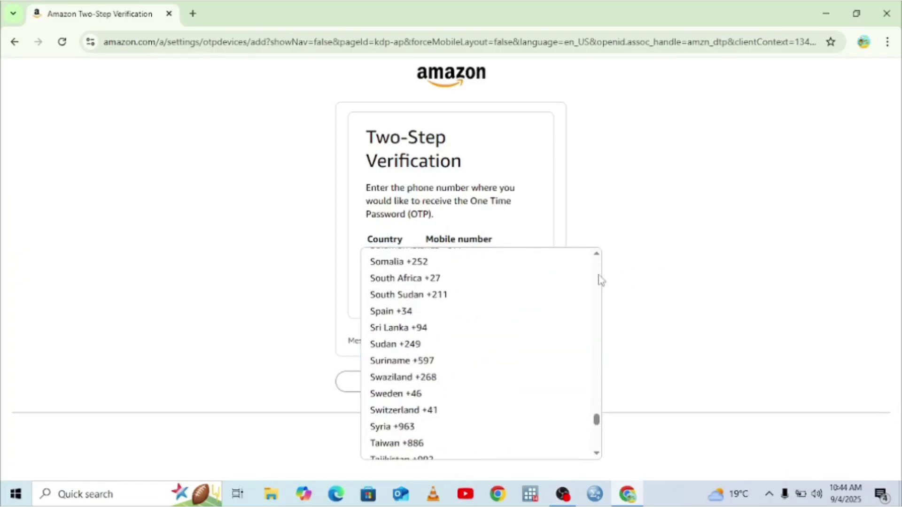
pyautogui.scroll(15, 600, 280)
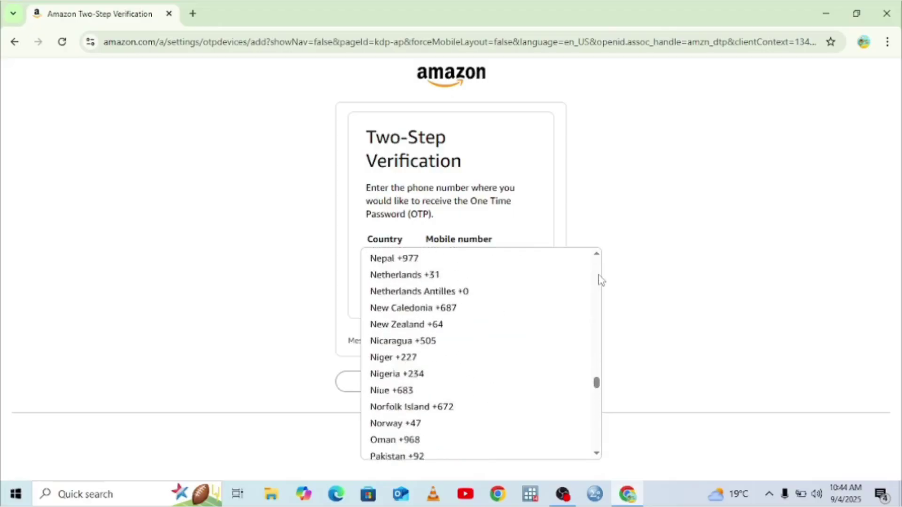
pyautogui.scroll(15, 599, 280)
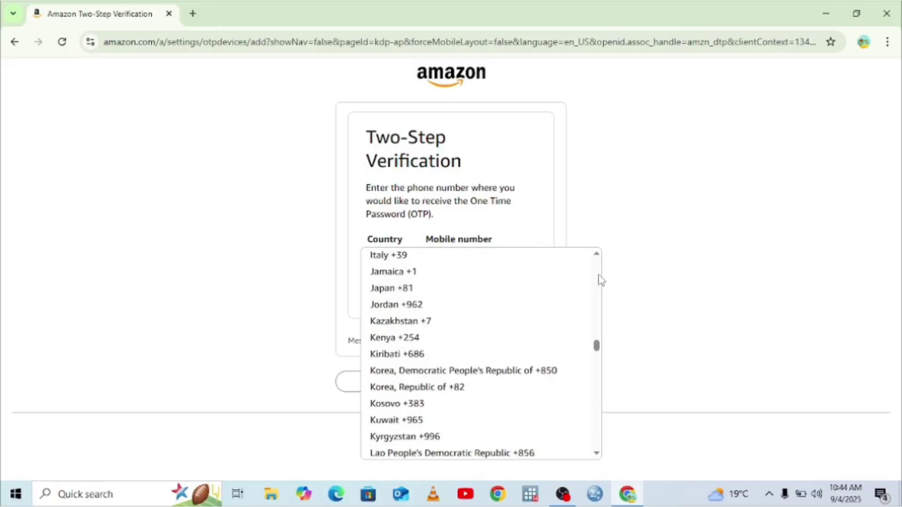
pyautogui.click(394, 338)
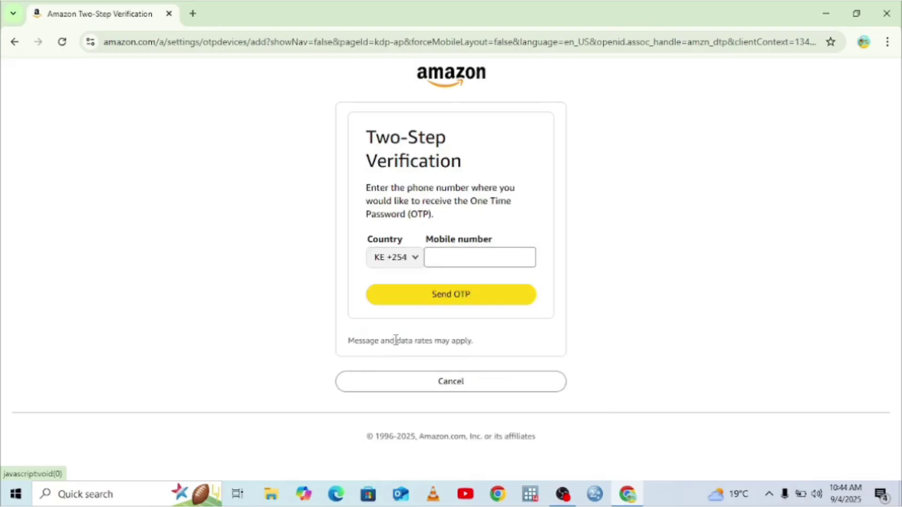
# - Enter the mobile number and request a one-time password
pyautogui.click(449, 257)
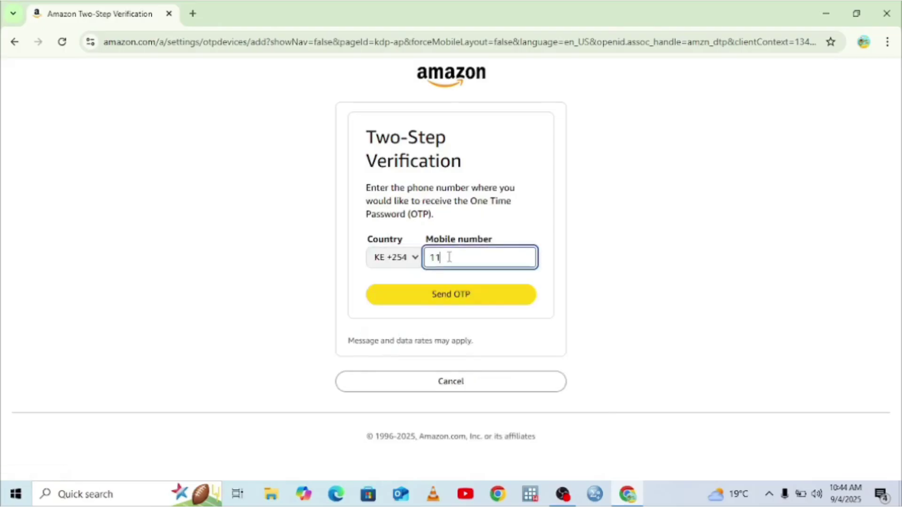
pyautogui.click(465, 296)
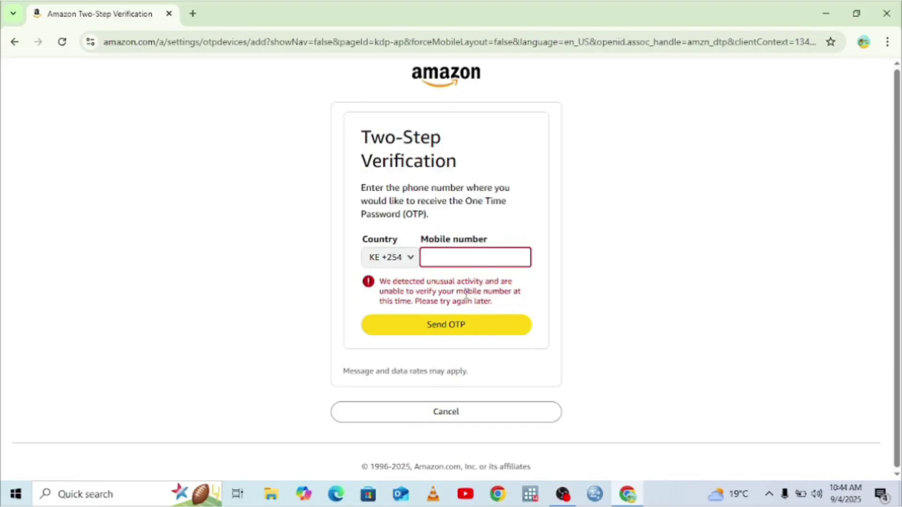
# - Retype the mobile number in the emptied field and request the OTP again
pyautogui.click(431, 259)
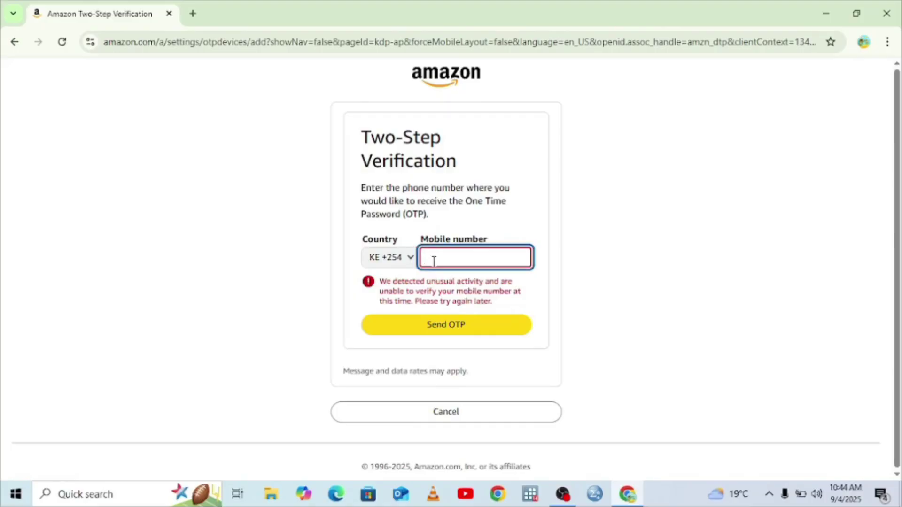
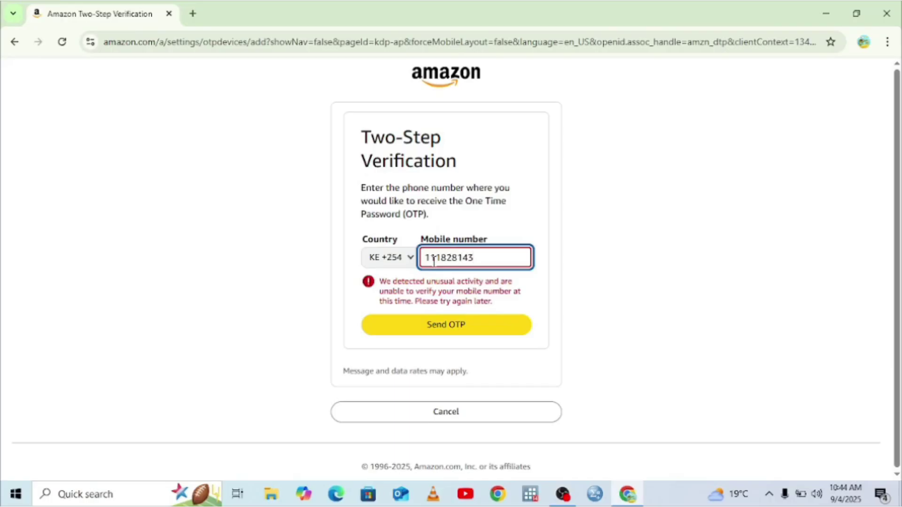
pyautogui.click(435, 327)
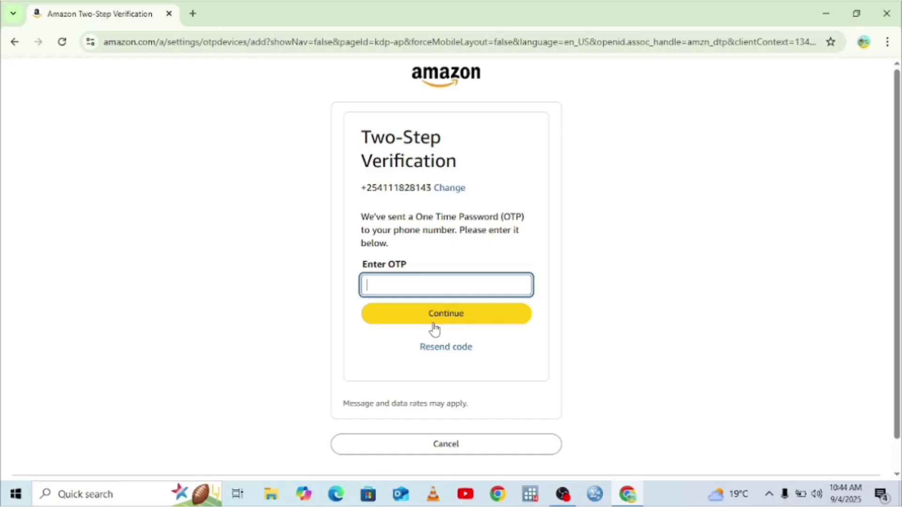
# - Open a new tab and go to amazon.com
pyautogui.click(191, 22)
pyautogui.click(141, 47)
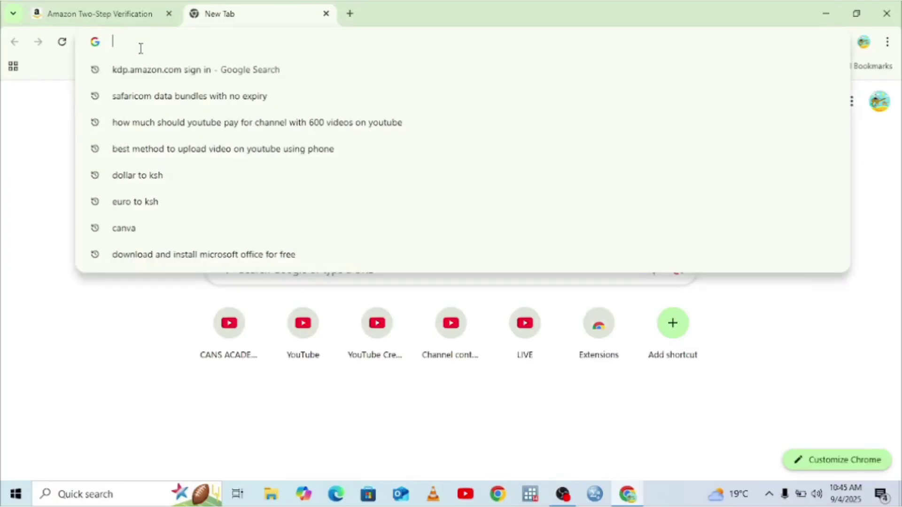
pyautogui.write('amax')
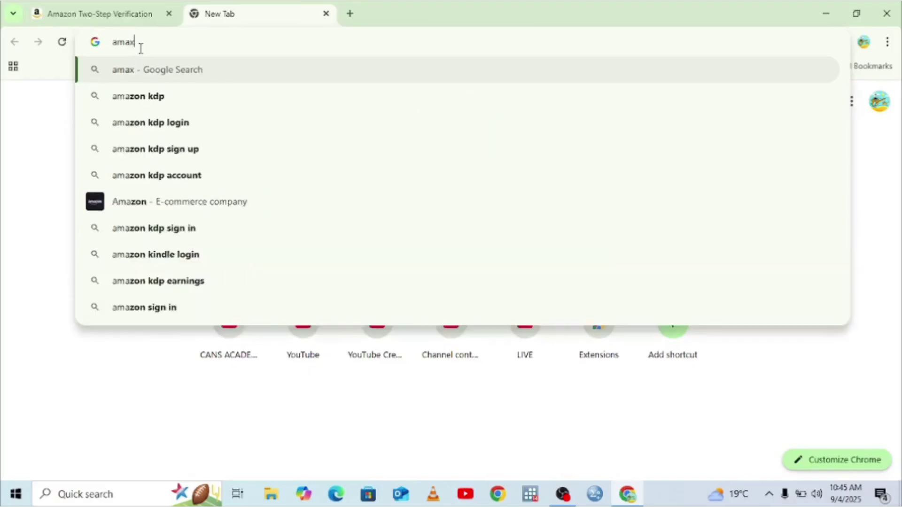
pyautogui.press('BackSpace')
pyautogui.write('z')
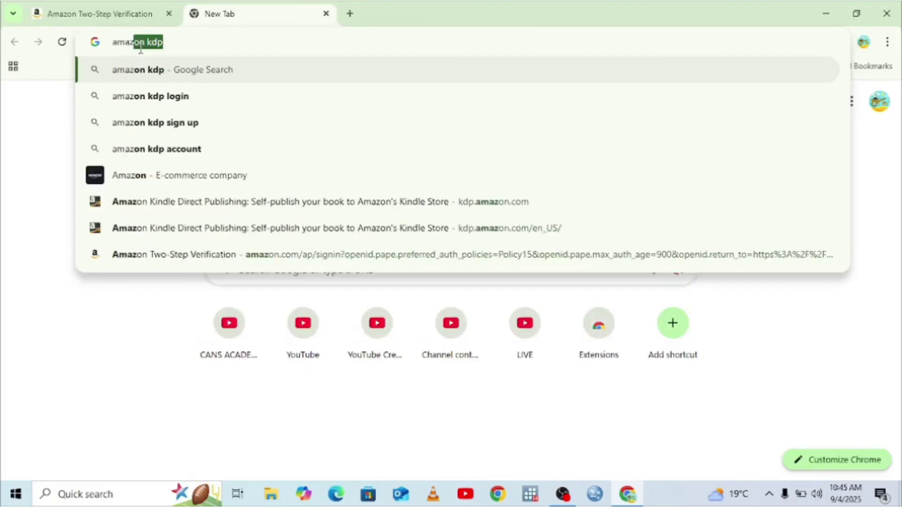
pyautogui.write('on,com')
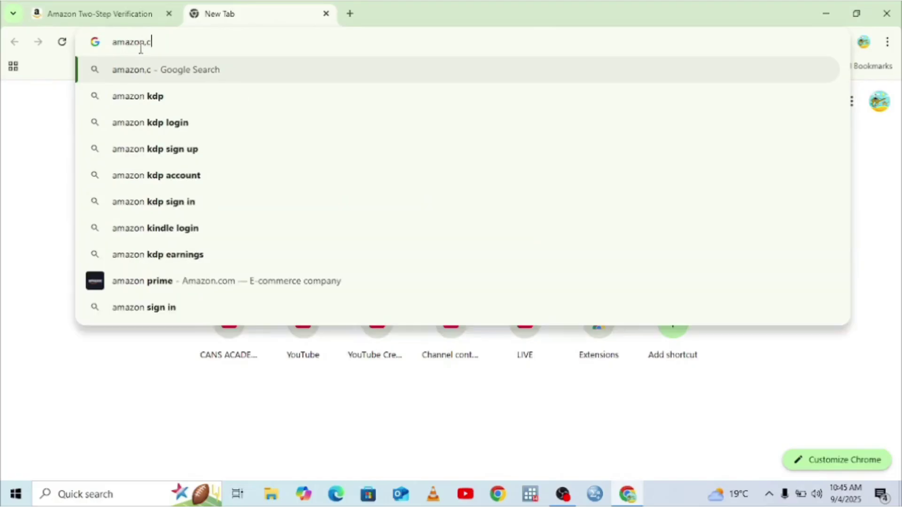
pyautogui.press('Return')
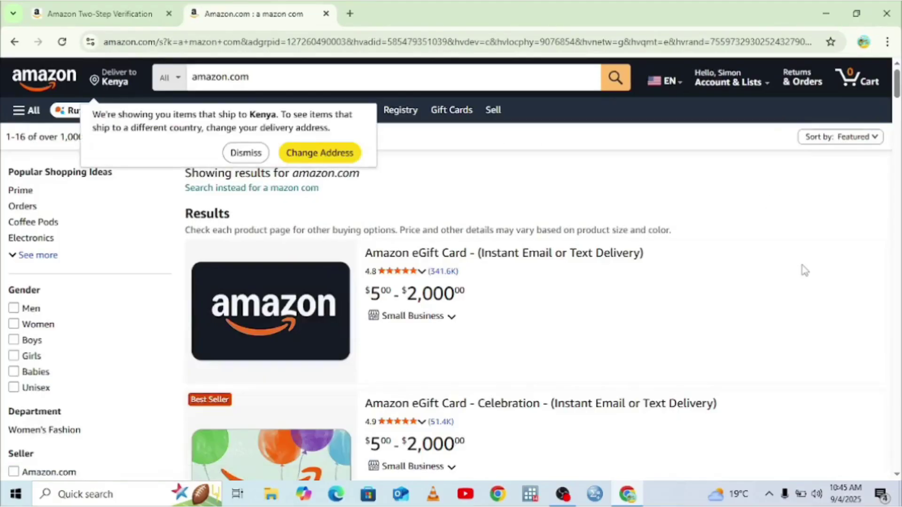
# - Dismiss the Kenya delivery notice, then turn on 2-step verification under Your Account > Login & Security
pyautogui.click(246, 152)
pyautogui.moveTo(752, 87)
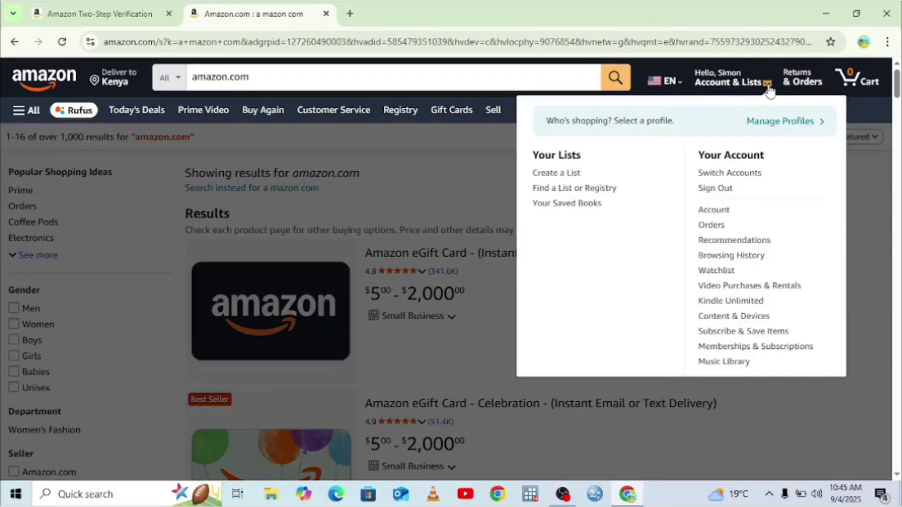
pyautogui.click(726, 212)
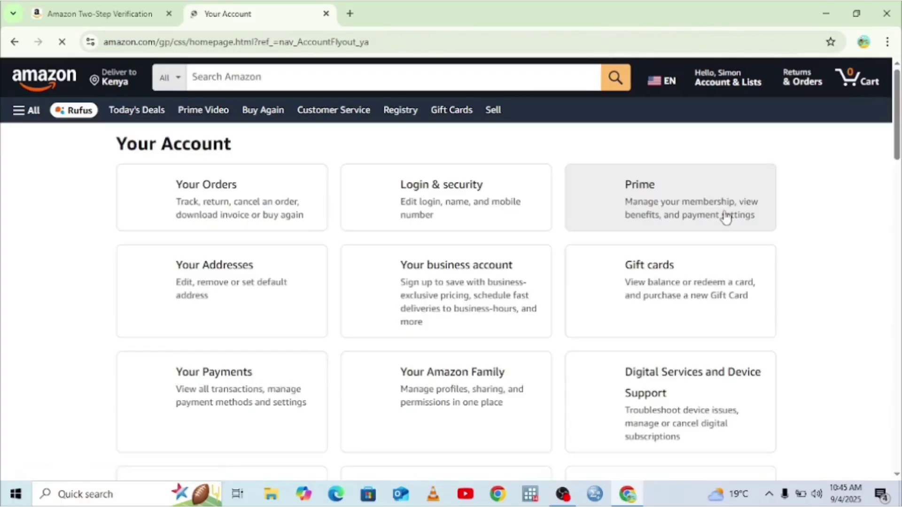
pyautogui.click(441, 216)
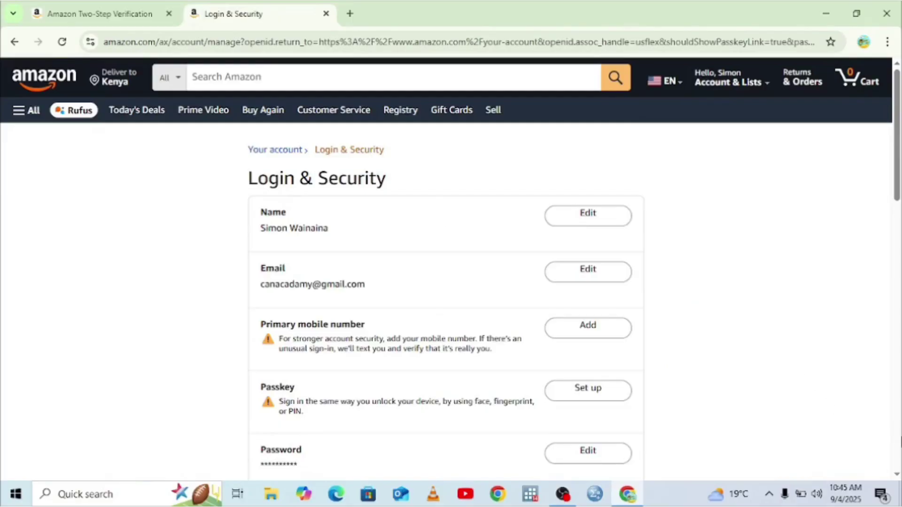
pyautogui.scroll(-8, 901, 437)
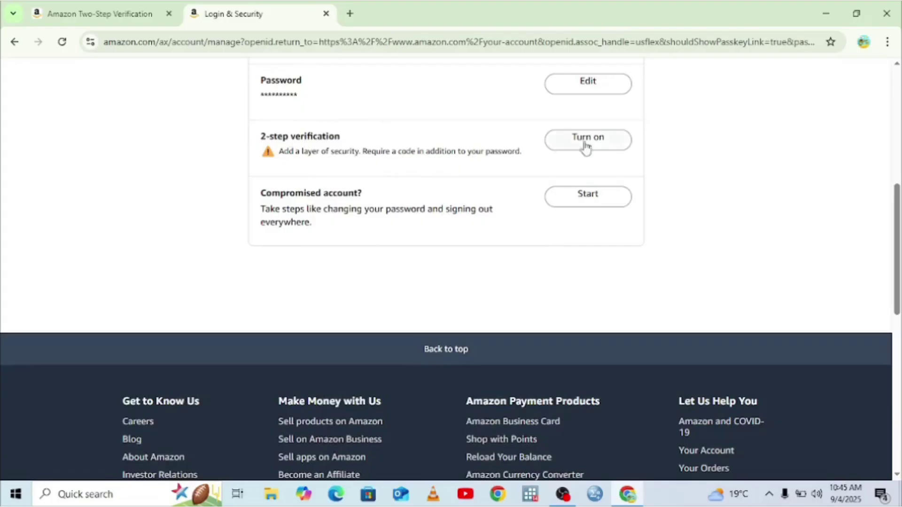
pyautogui.click(603, 147)
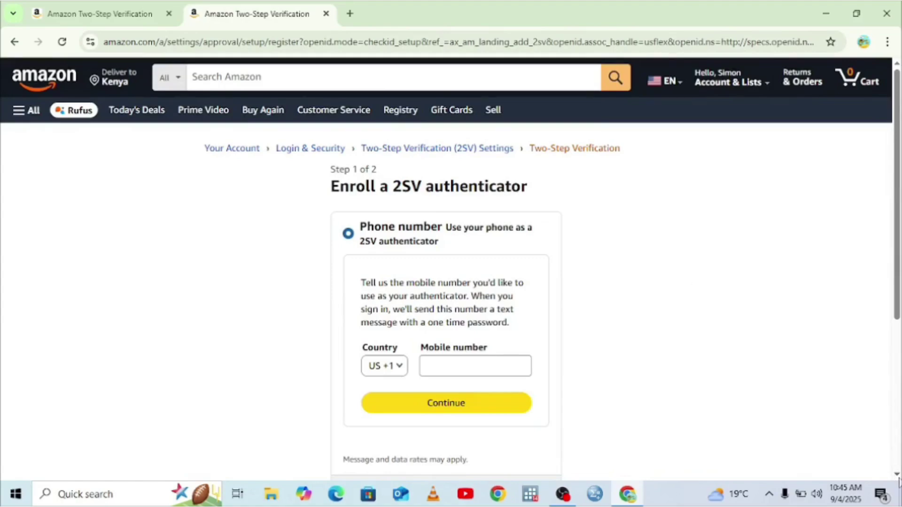
# - Choose Authenticator App as the 2SV method to reveal the QR code and OTP field
pyautogui.scroll(-3, 896, 475)
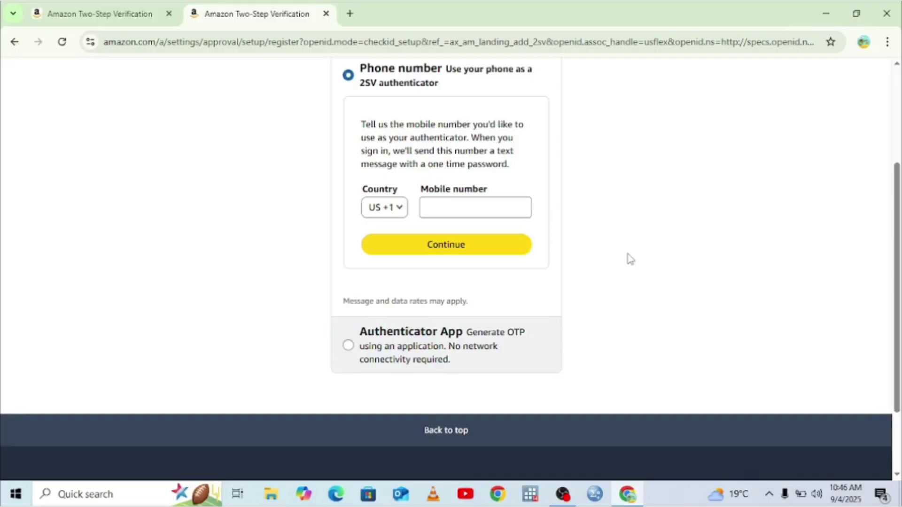
pyautogui.click(347, 345)
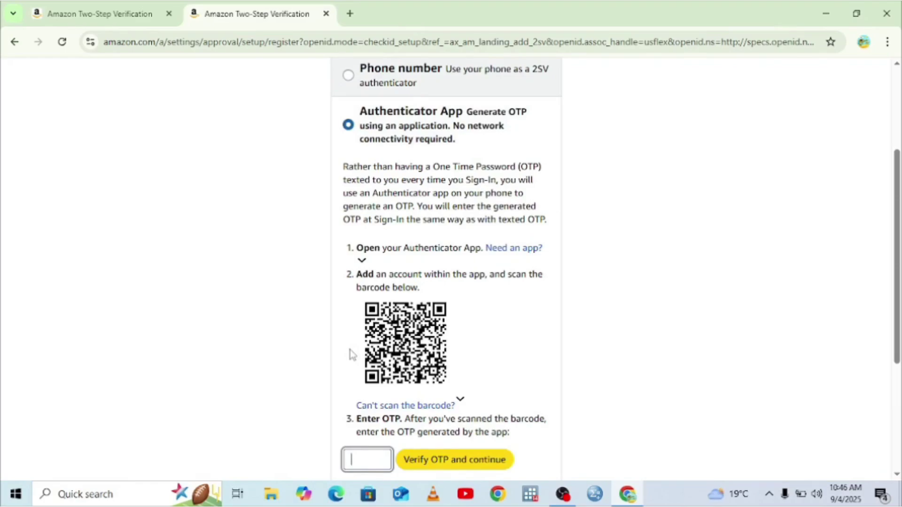
# - In a new tab, search 'google authenticator app' and open the sponsored download result
pyautogui.click(350, 13)
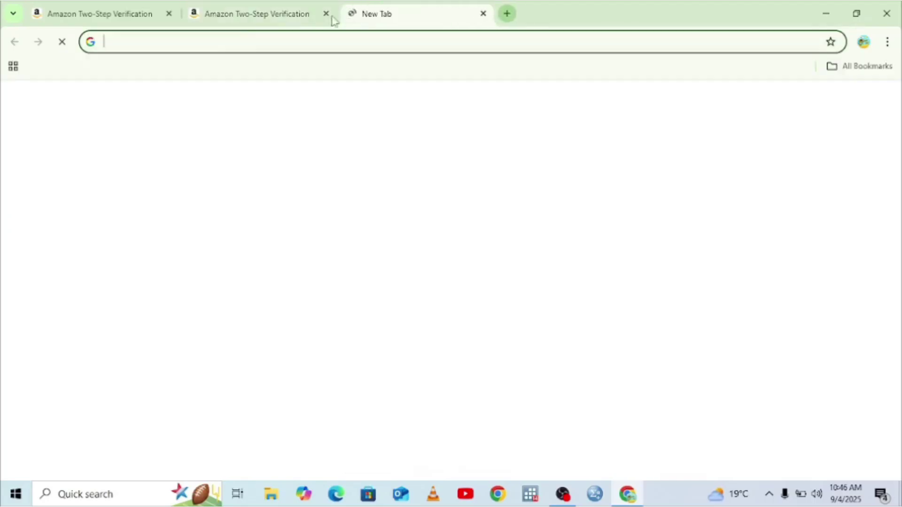
pyautogui.click(212, 40)
pyautogui.write('a')
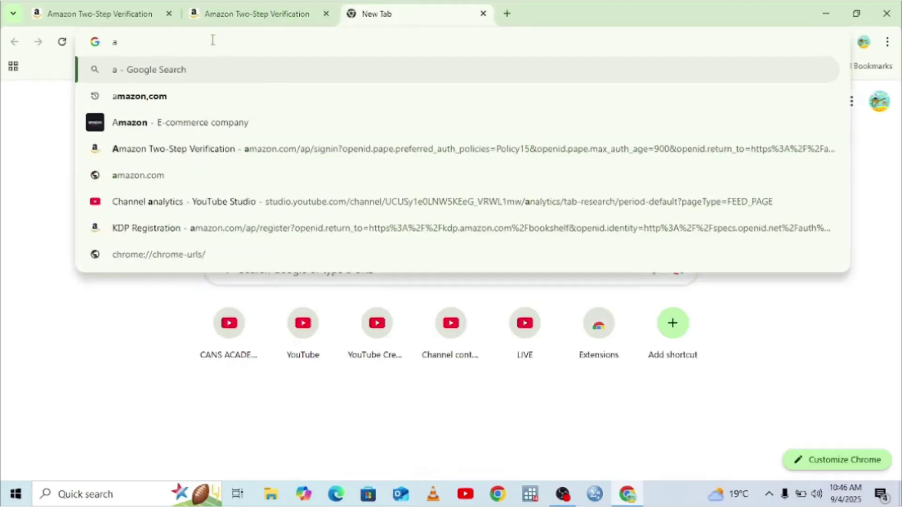
pyautogui.press('BackSpace')
pyautogui.press('BackSpace')
pyautogui.write('goo')
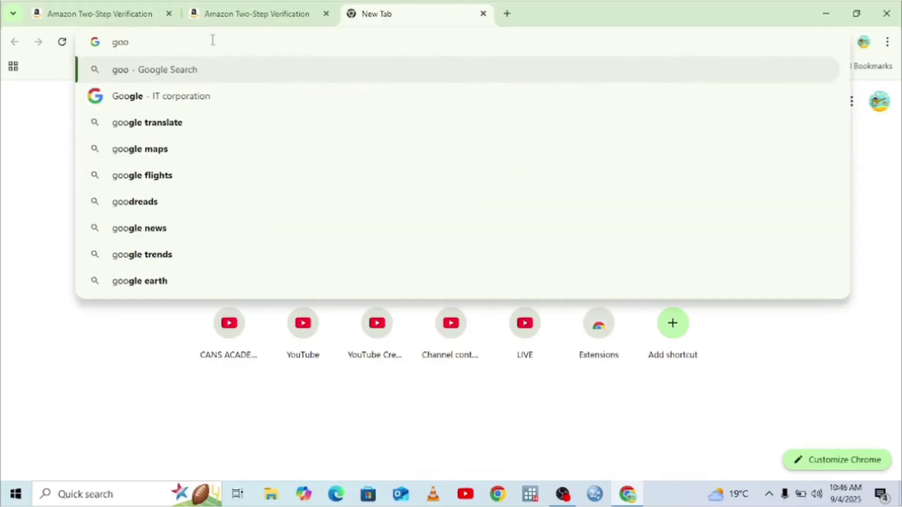
pyautogui.write('gle a')
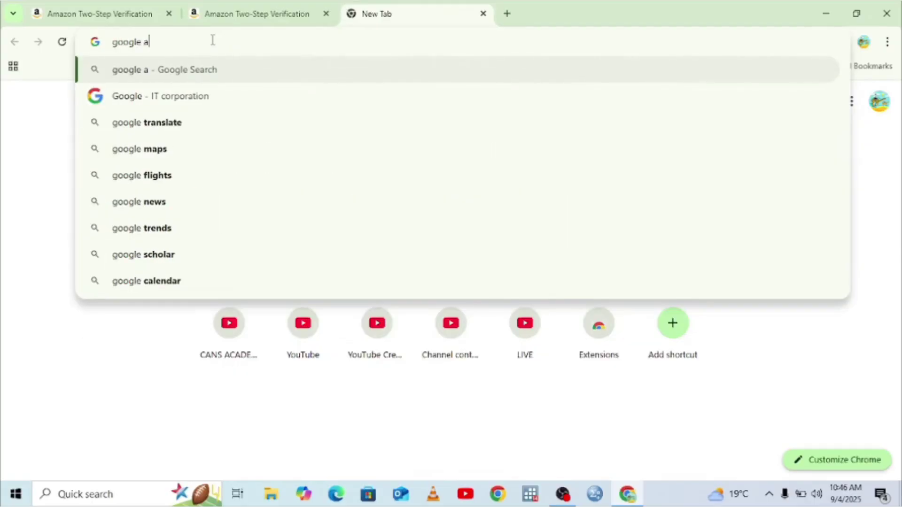
pyautogui.write('uthe')
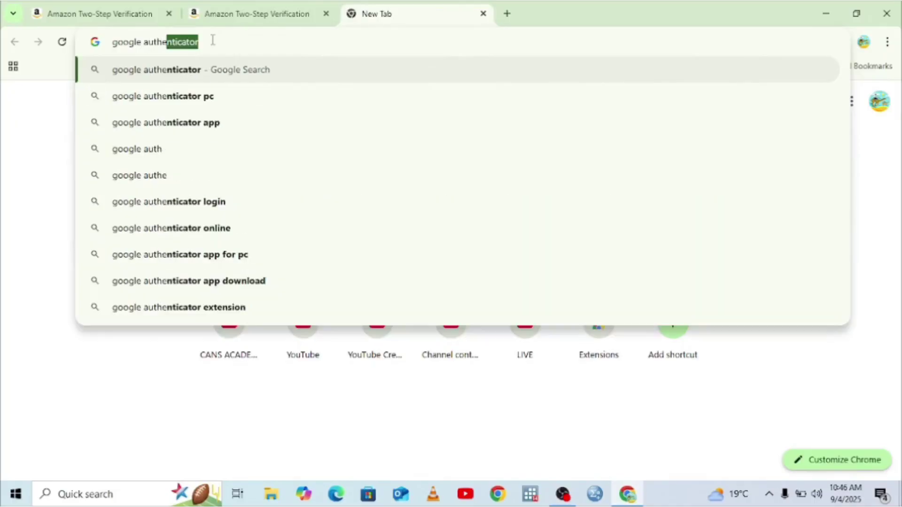
pyautogui.click(214, 123)
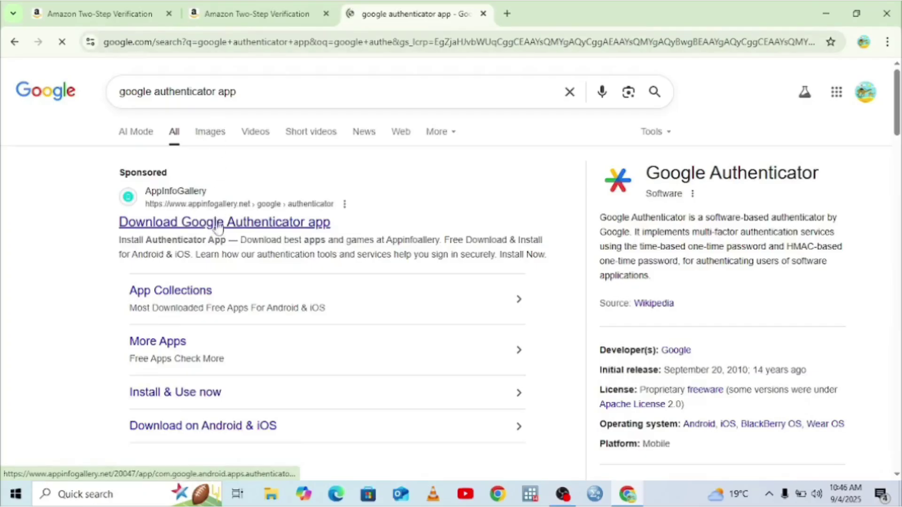
pyautogui.click(321, 230)
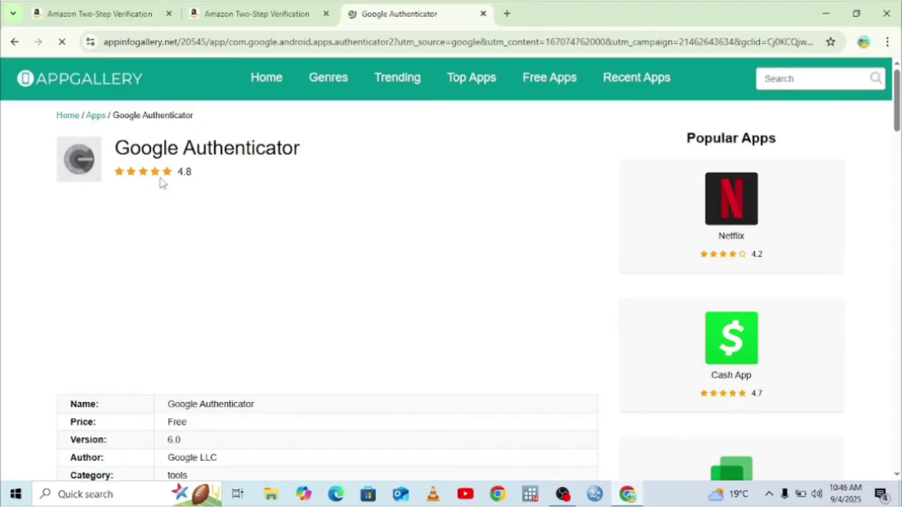
# - Go back, search 'google authenticator play store' and open the Google Play listing
pyautogui.click(15, 42)
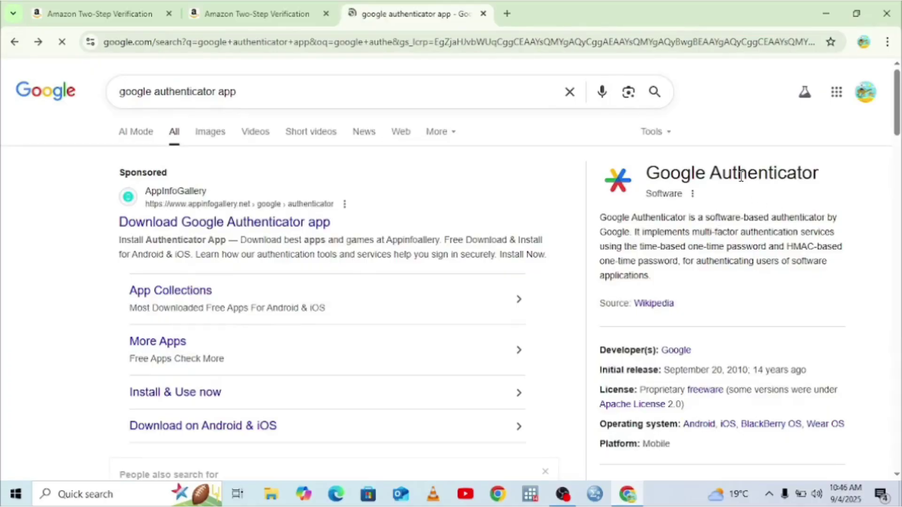
pyautogui.click(252, 93)
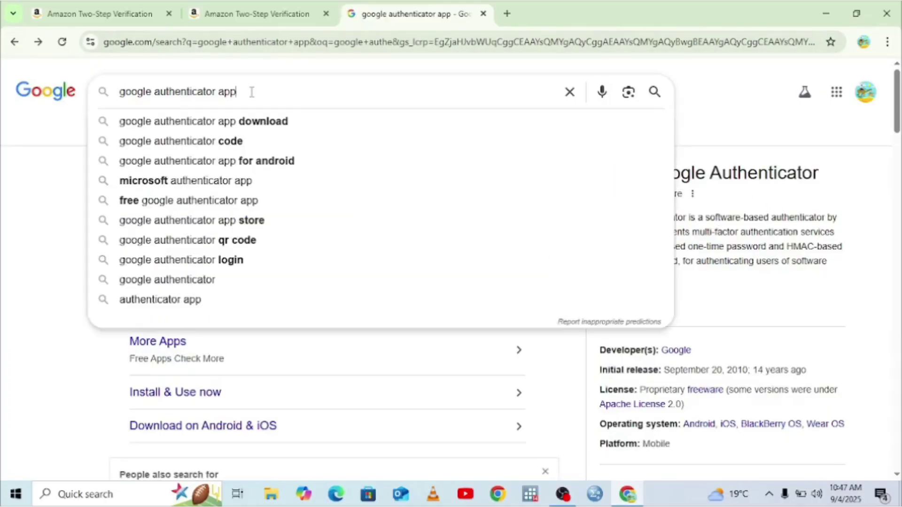
pyautogui.press('BackSpace')
pyautogui.press('BackSpace')
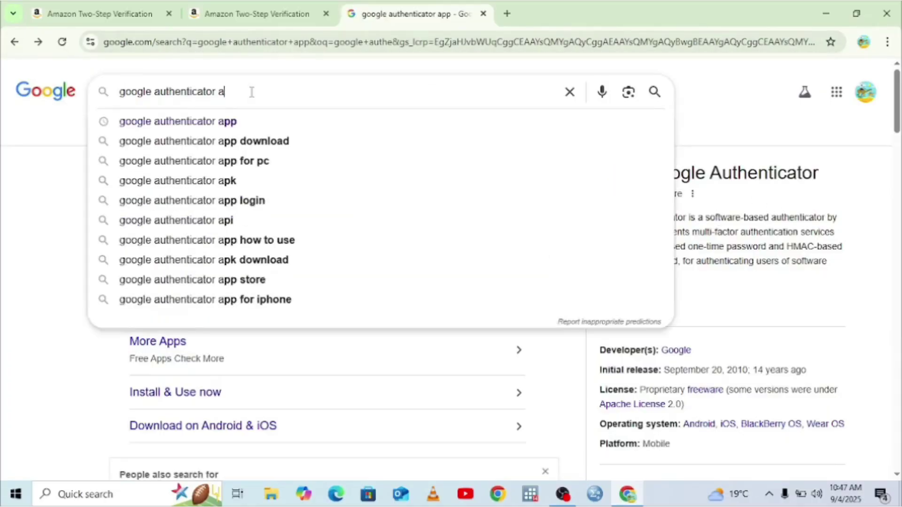
pyautogui.write('pl')
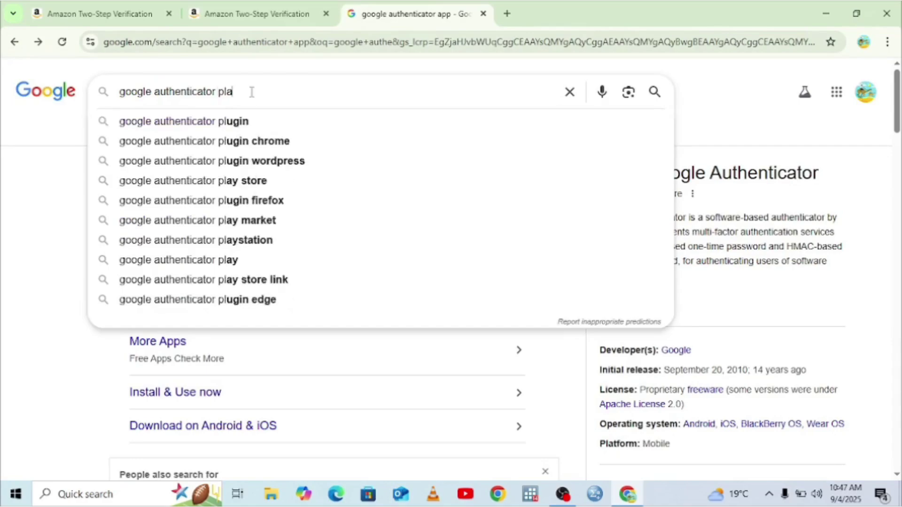
pyautogui.write('ay')
pyautogui.click(244, 126)
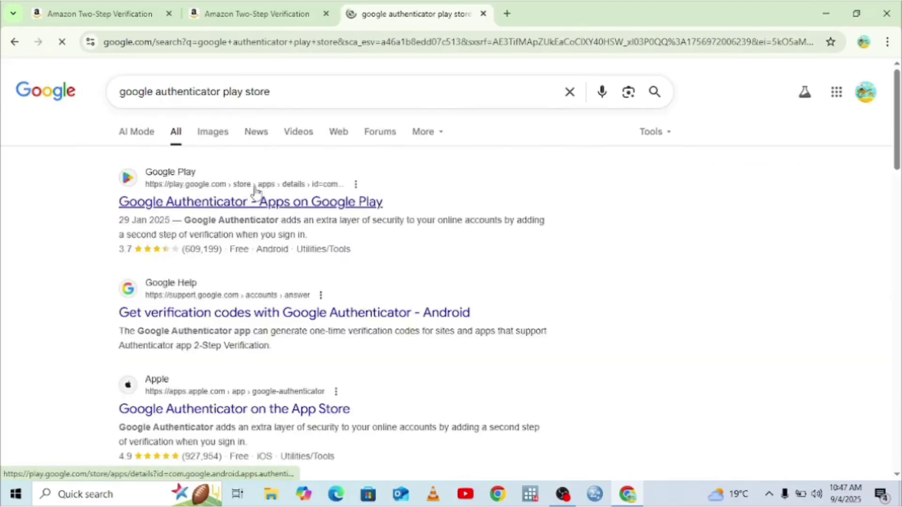
pyautogui.click(254, 188)
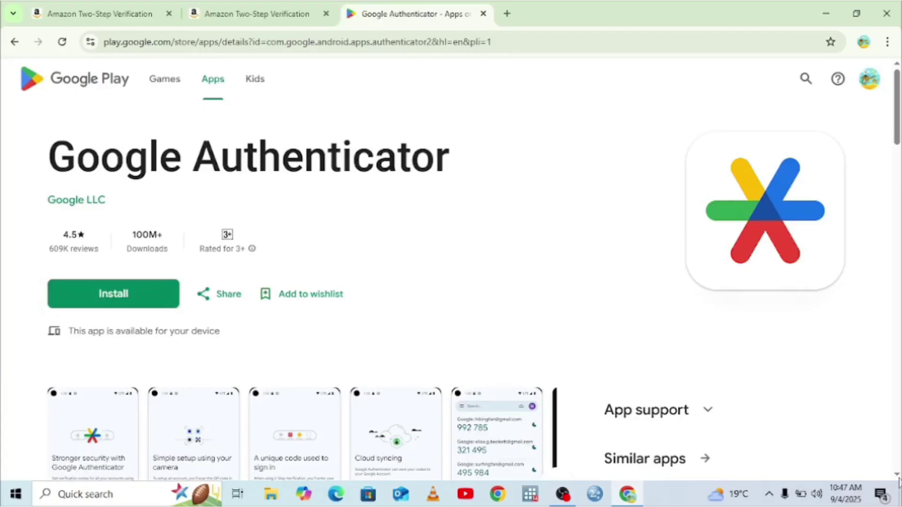
# - Scroll through the Google Authenticator Play listing, then return to the Amazon enrollment tab
pyautogui.scroll(-3, 899, 480)
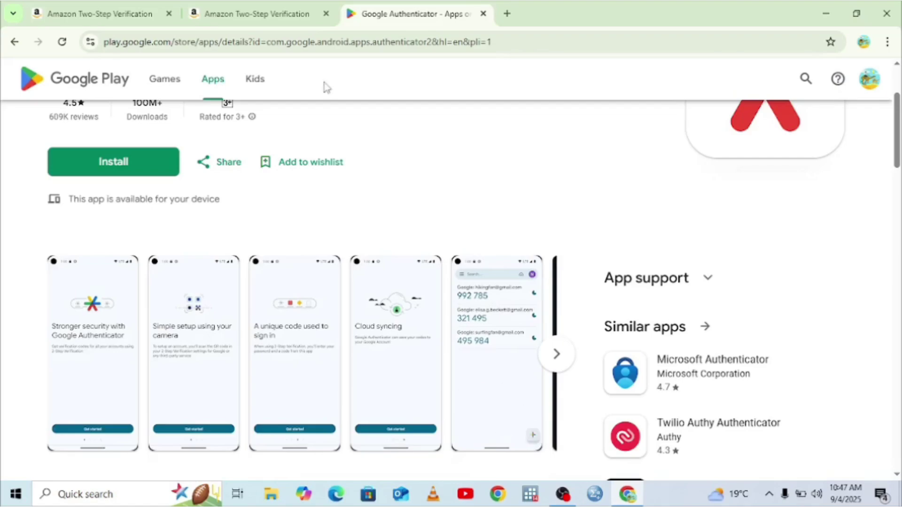
pyautogui.click(256, 14)
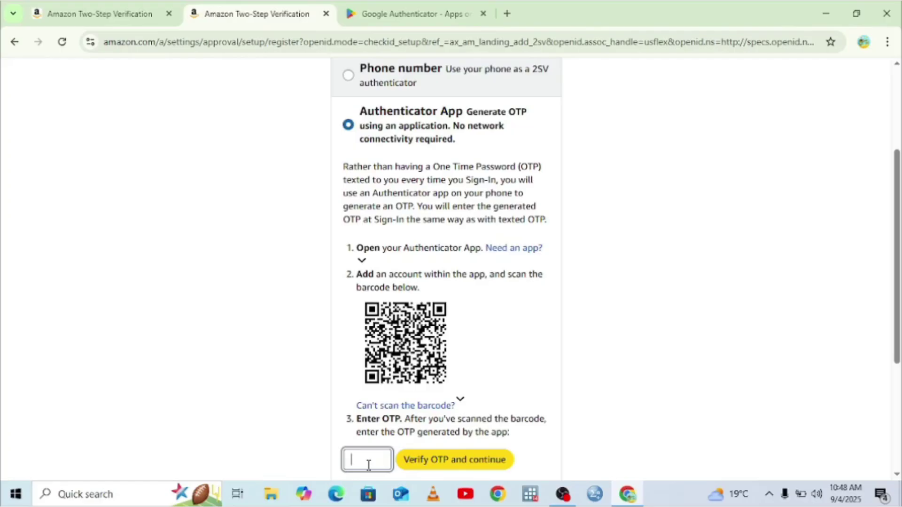
# - Enter a fresh authenticator code, replacing the mistyped one, and submit it for verification
pyautogui.doubleClick(381, 458)
pyautogui.press('BackSpace')
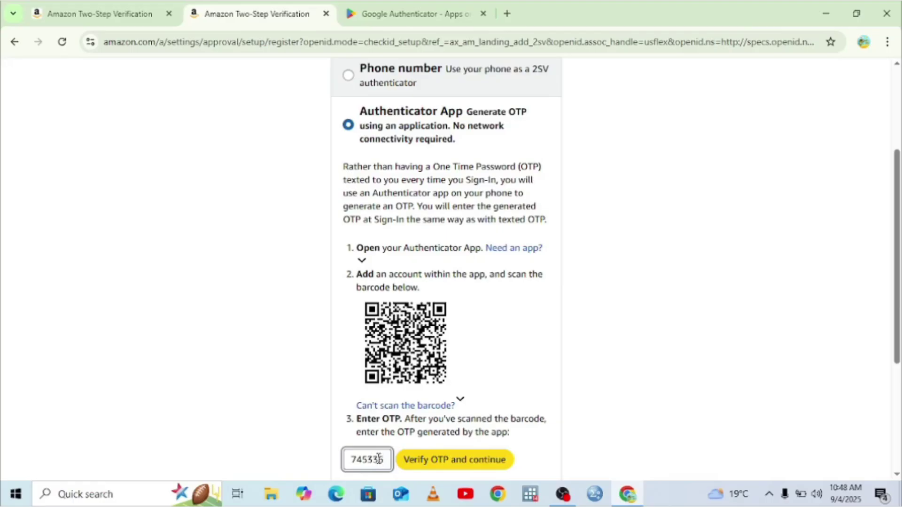
pyautogui.click(421, 460)
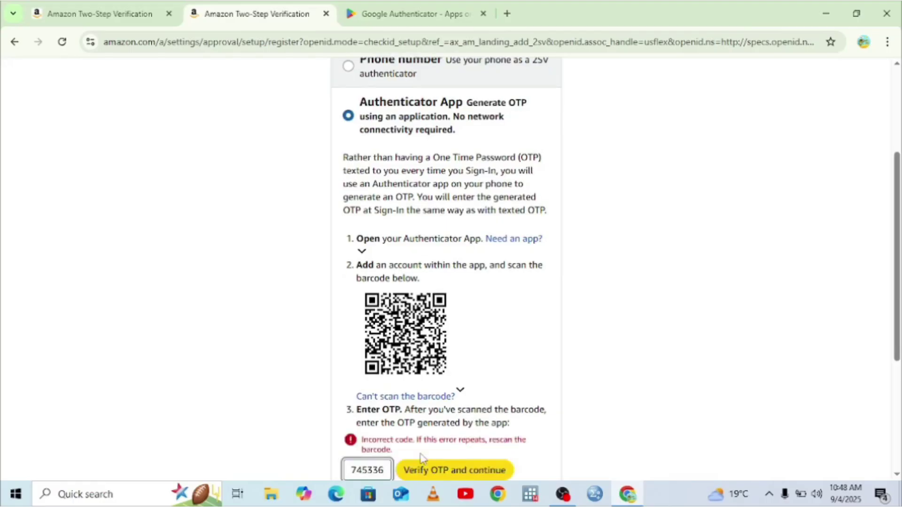
# - Correct the last digit of the rejected code and resubmit it
pyautogui.doubleClick(366, 473)
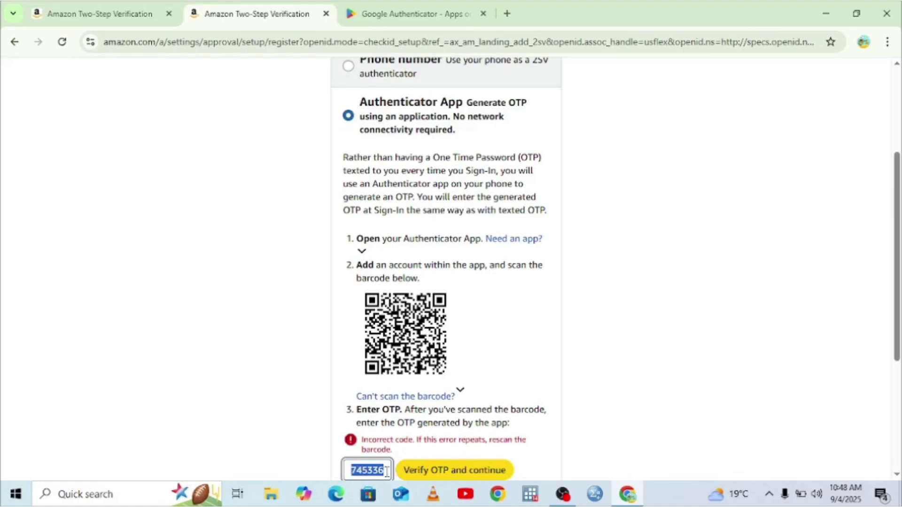
pyautogui.click(386, 471)
pyautogui.press('BackSpace')
pyautogui.write('9')
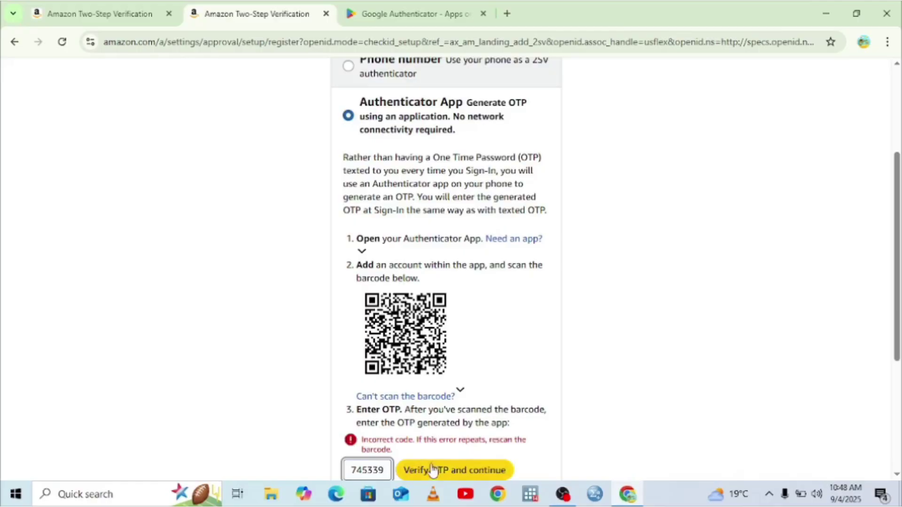
pyautogui.click(430, 470)
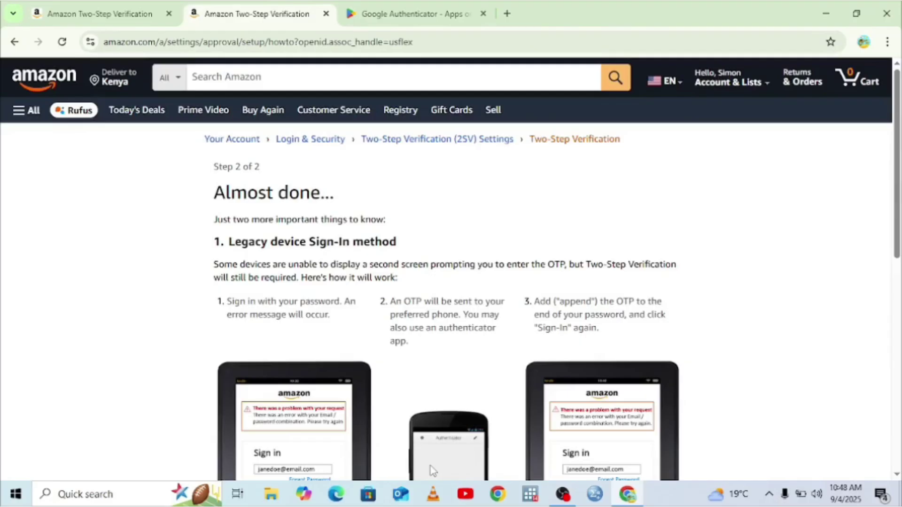
pyautogui.click(436, 23)
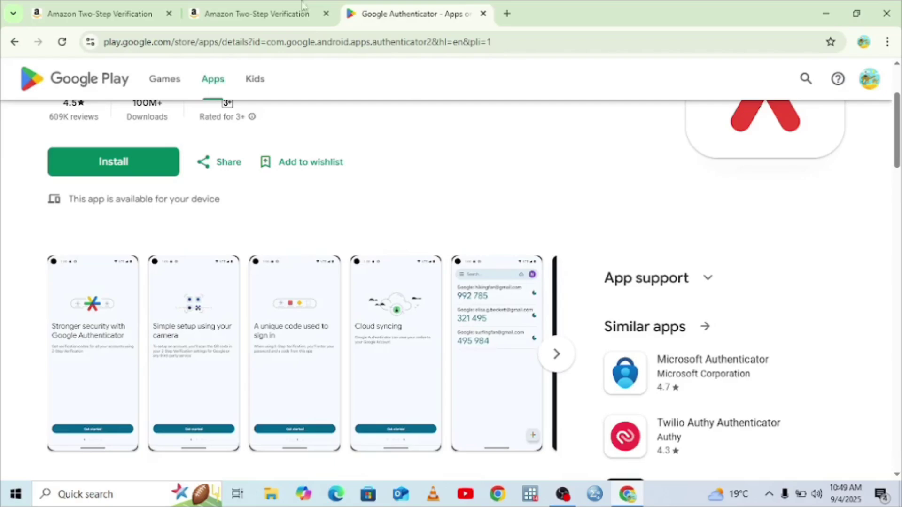
pyautogui.click(239, 18)
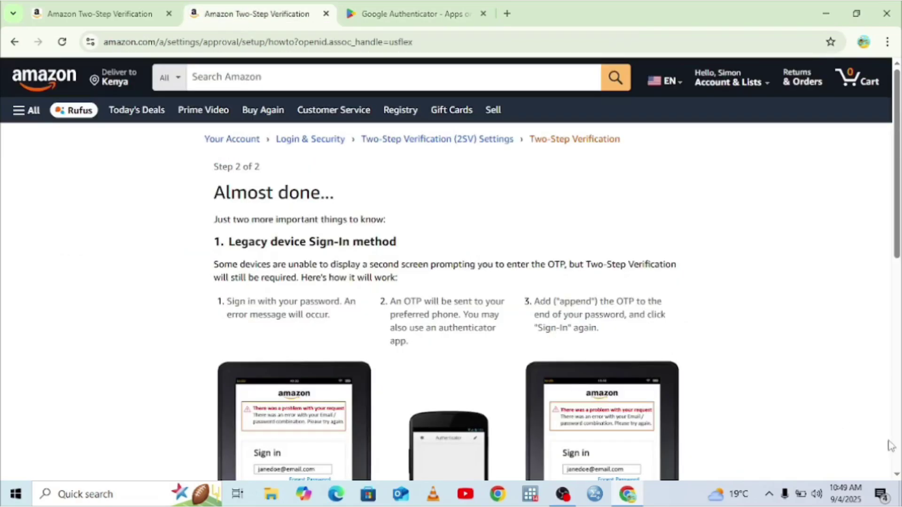
pyautogui.click(899, 462)
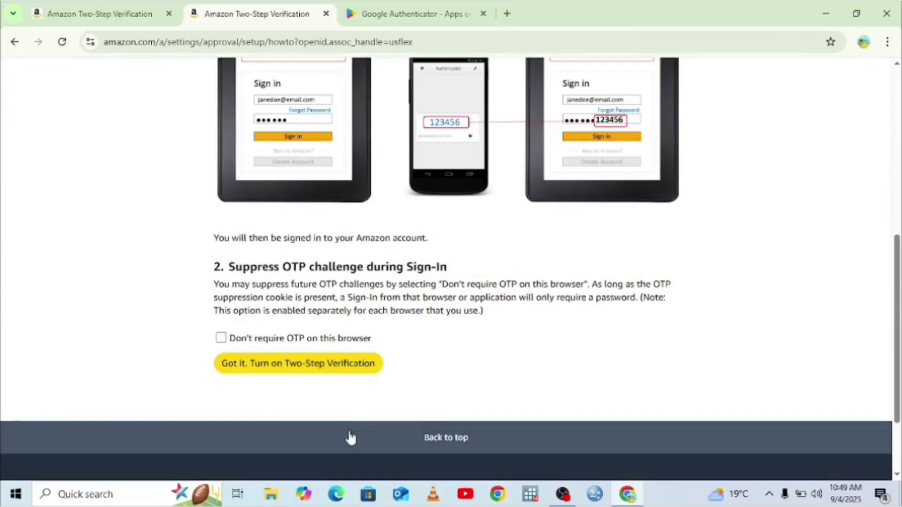
# - Turn on Two-Step Verification, close the leftover code-entry tab, and open a new browser tab
pyautogui.click(276, 365)
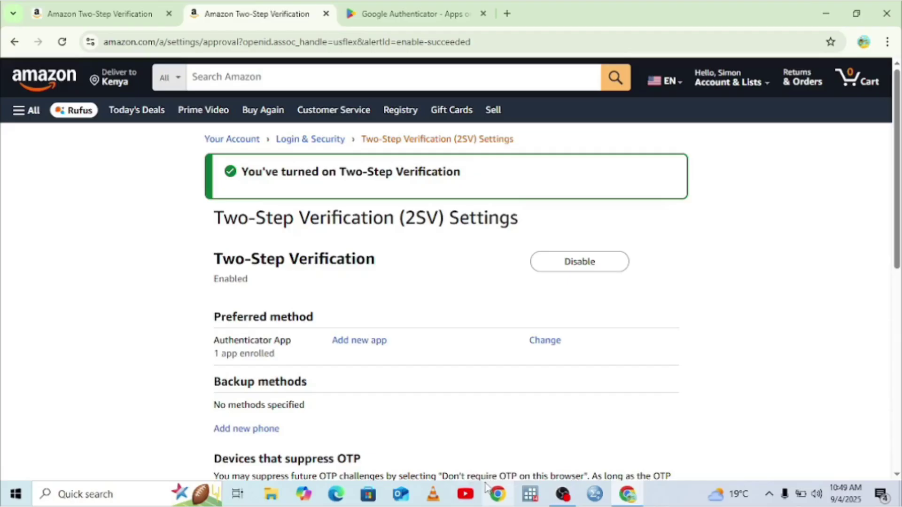
pyautogui.click(104, 9)
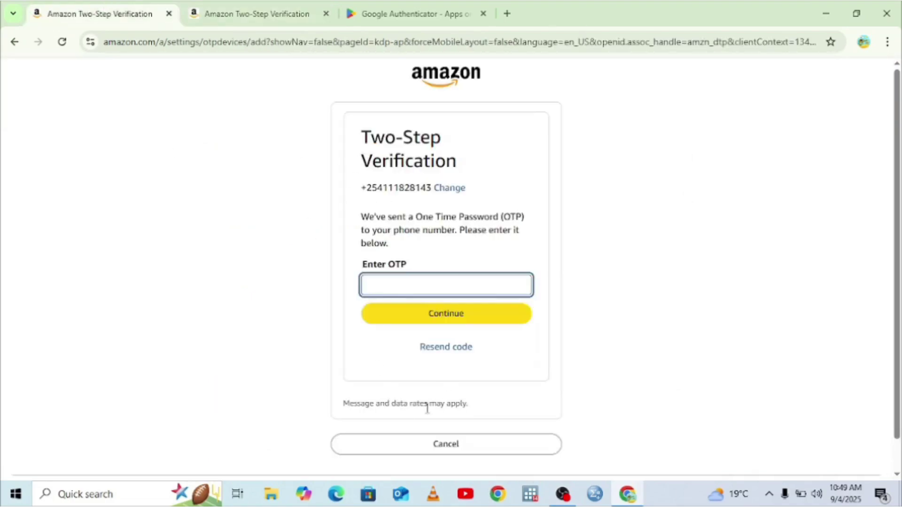
pyautogui.click(168, 14)
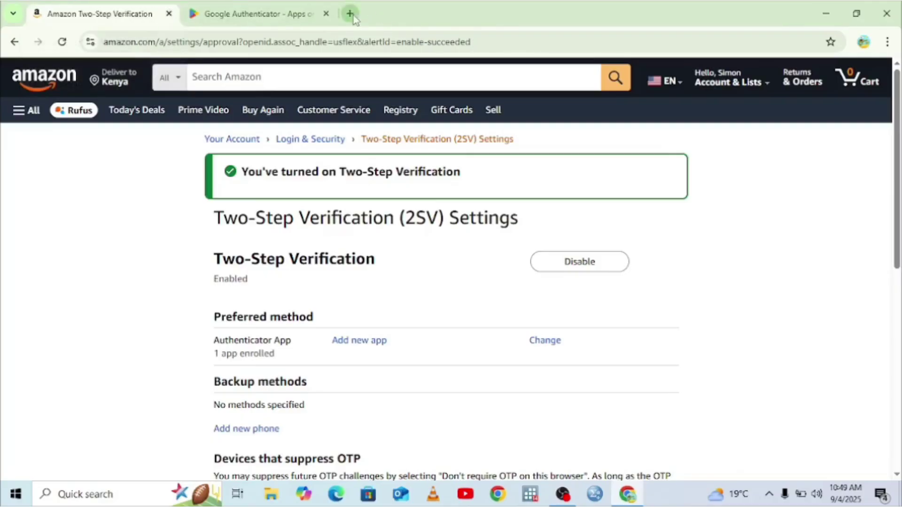
pyautogui.click(350, 14)
# - Go to the kdp.amazon.com sign-in suggestion and open Your Account from the KDP Bookshelf
pyautogui.click(156, 42)
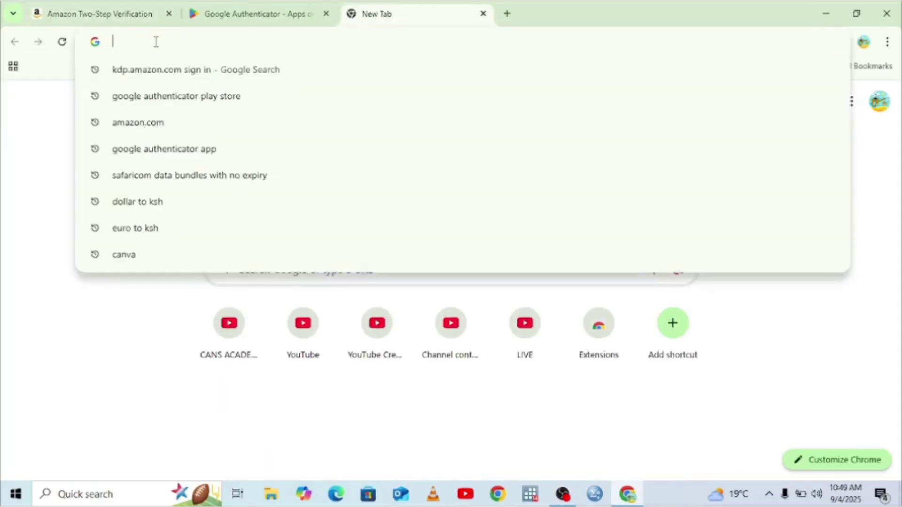
pyautogui.click(169, 72)
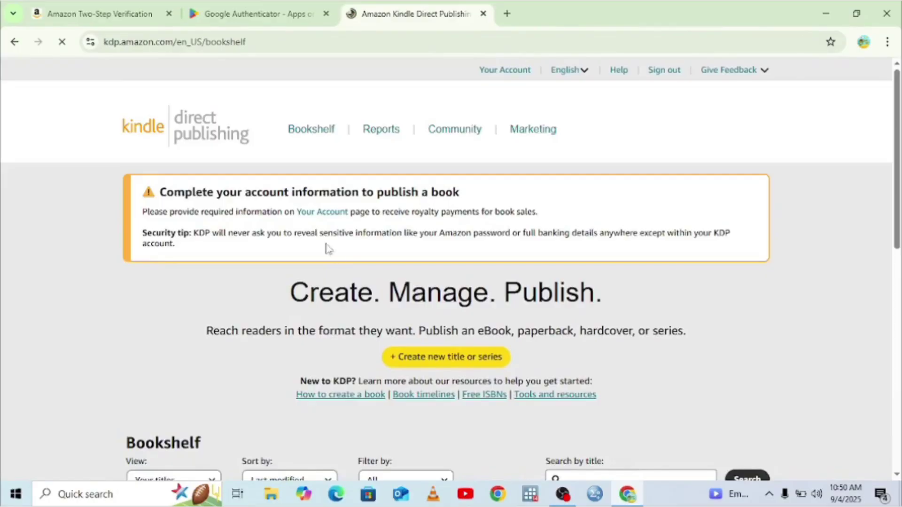
pyautogui.click(514, 75)
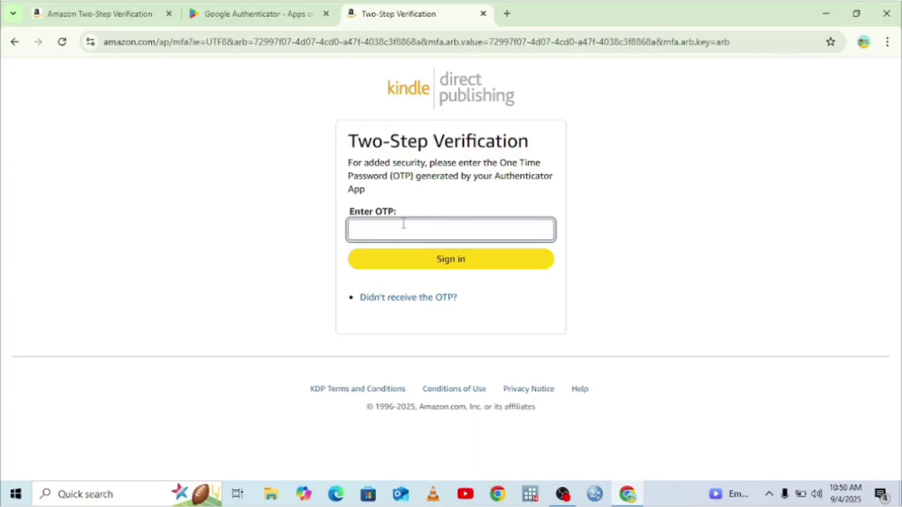
# - Sign in to KDP with the current authenticator code in the Enter OTP field
pyautogui.click(439, 269)
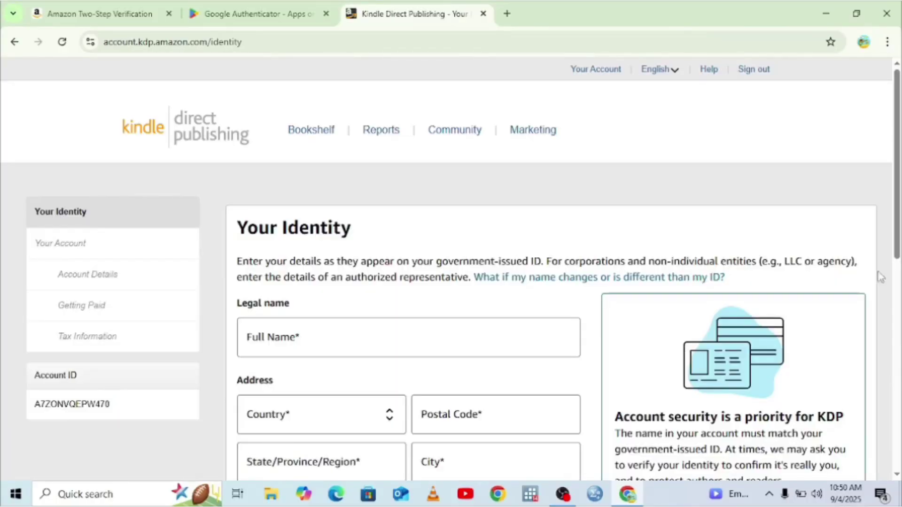
# - Scroll down the Your Identity page and select the Account ID value in the left sidebar
pyautogui.scroll(-1, 897, 477)
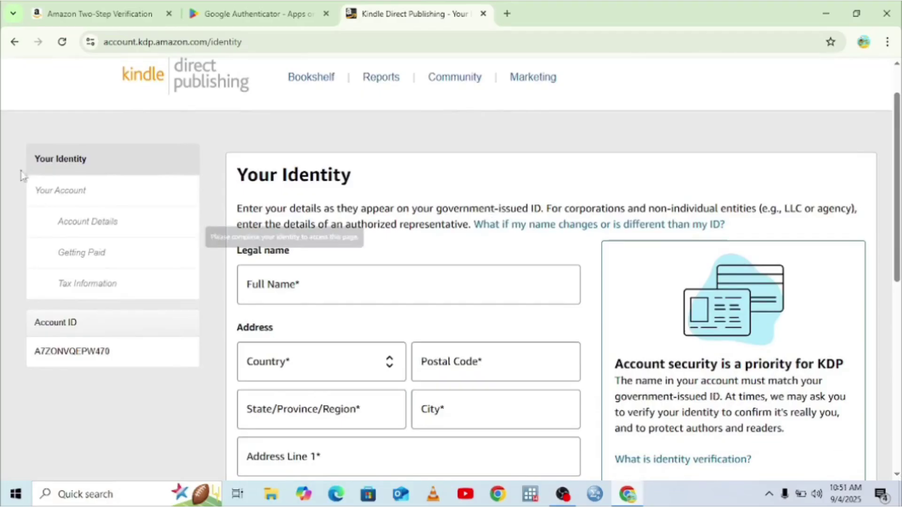
pyautogui.doubleClick(71, 356)
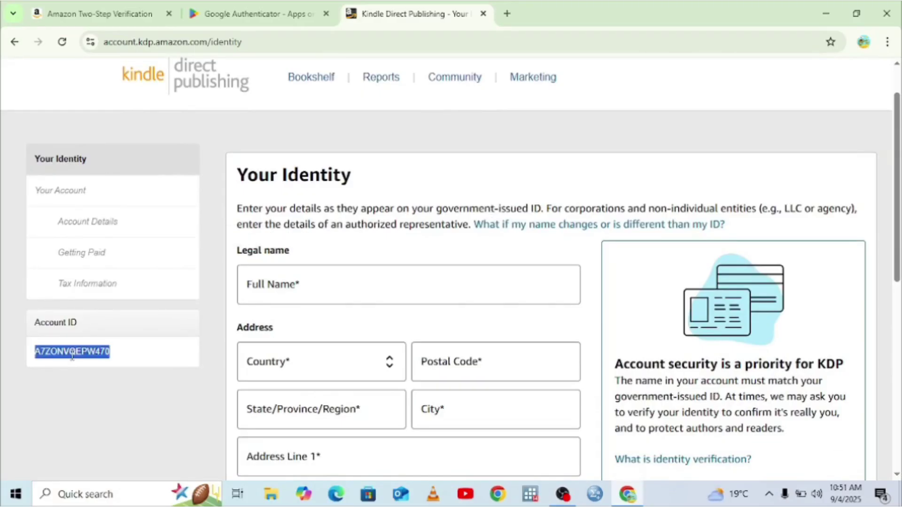